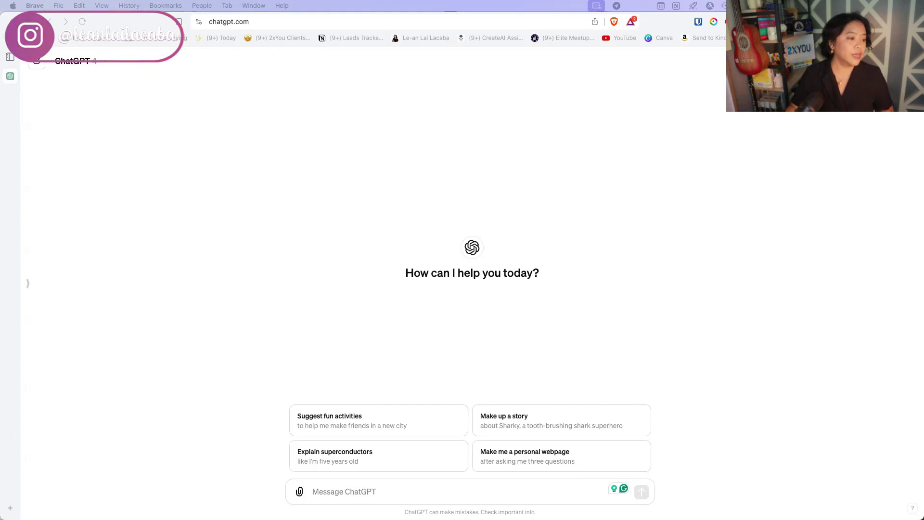
Paste a draft prompt casting ChatGPT as sales consultant for an AI consultant serving coaches and consultants
left_click(347, 492)
type("I am an AI Consultant for coaches and consultants for their operations and marketing and implementing AI in their business. I need you to specialize in being a sales consultant, with a focus on working with consultants. Are you ready?  I need your responses to be straight to the point and with action steps if applicable.")
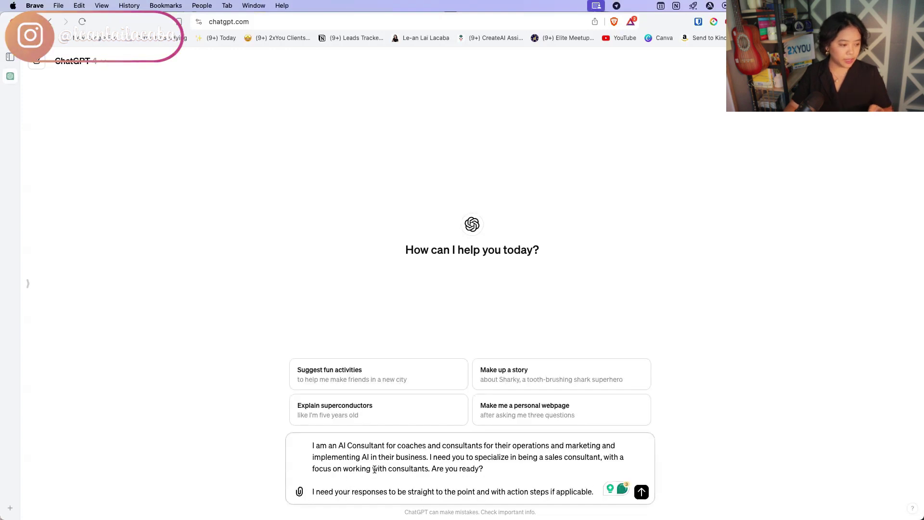
left_click(528, 473)
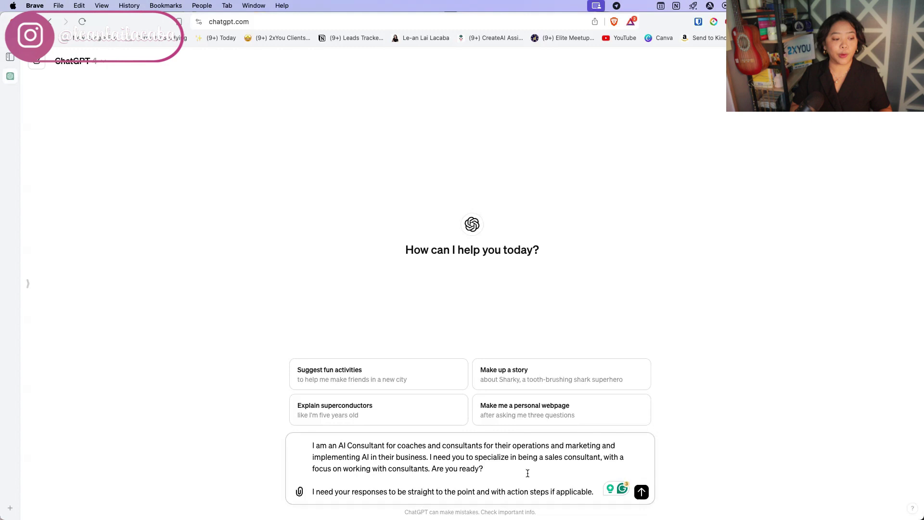
Send the sales consultant prompt and draft a follow-up offering a 90 minute strategy session with monthly AI support
key("Return")
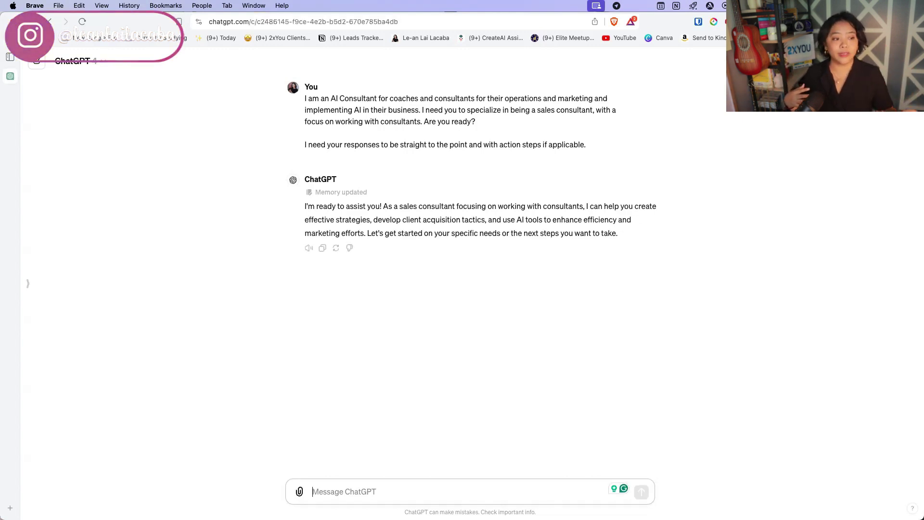
type("I")
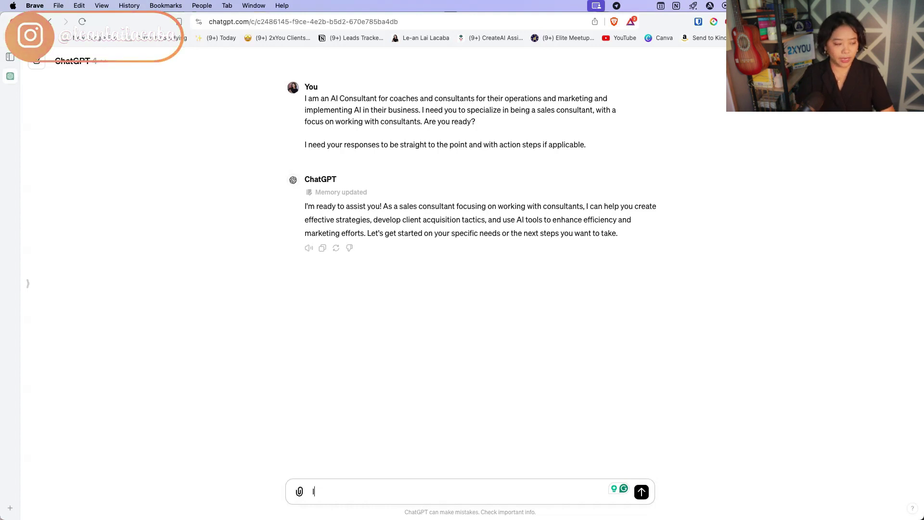
type(" don't have a sal")
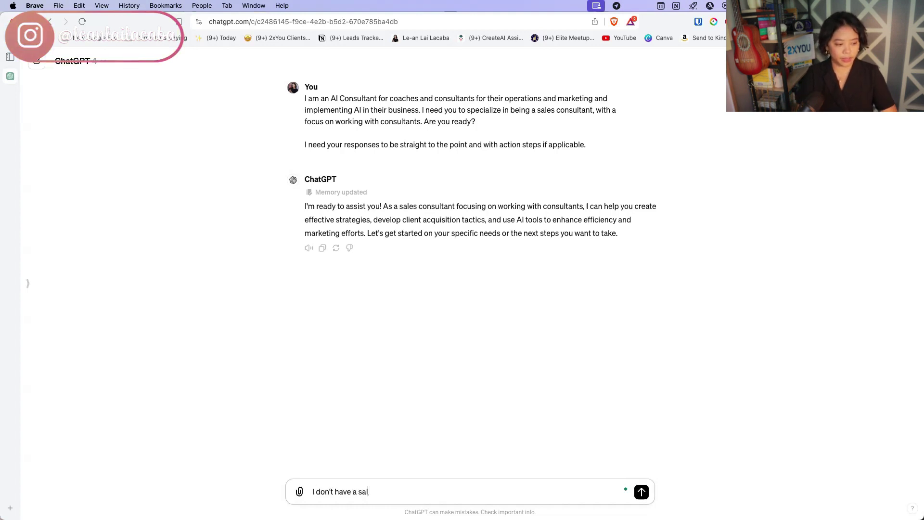
type("es funnel yet, but my pro")
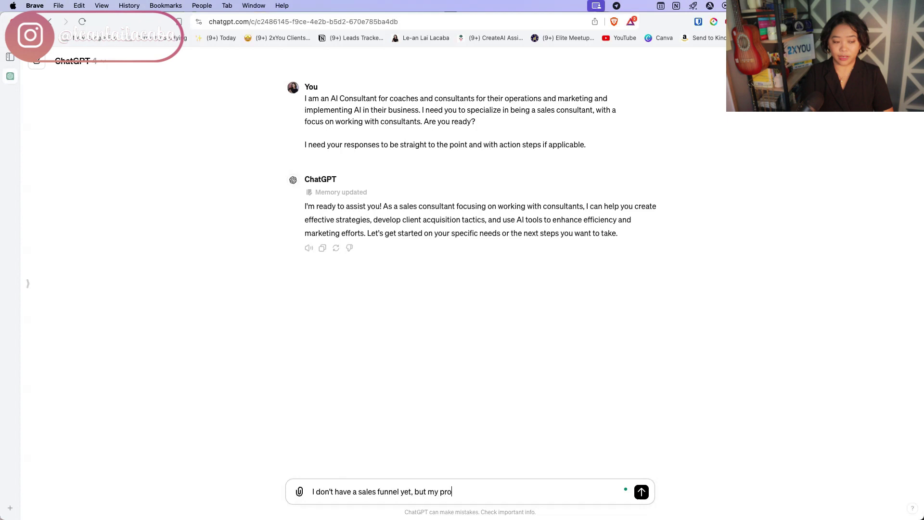
type("duct is a ")
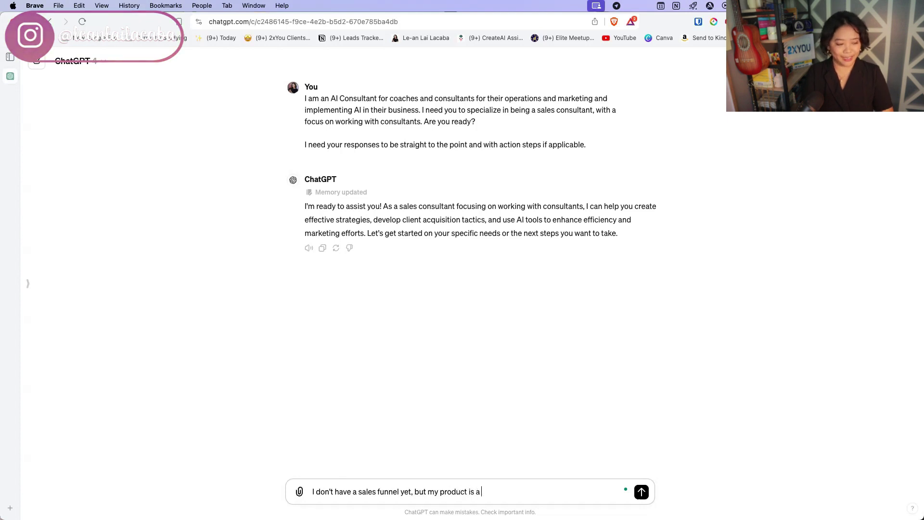
type("90 minute st")
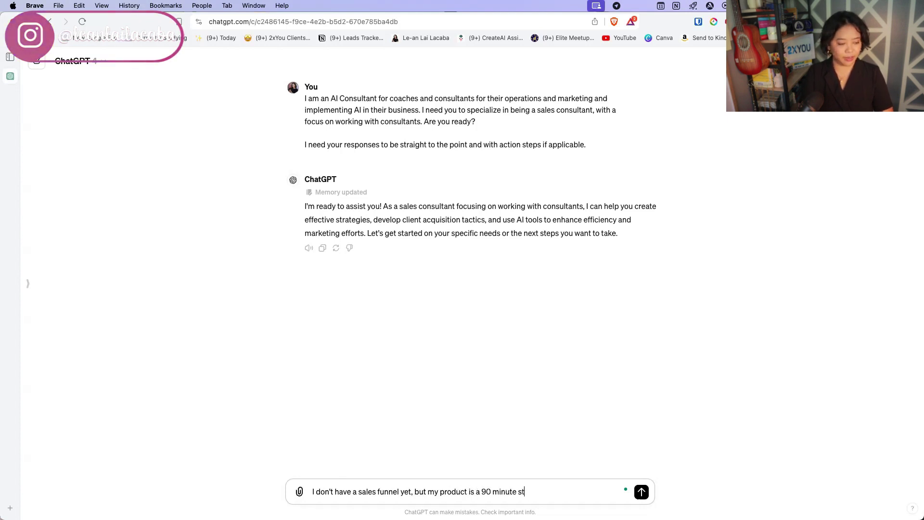
type("rategy sessio")
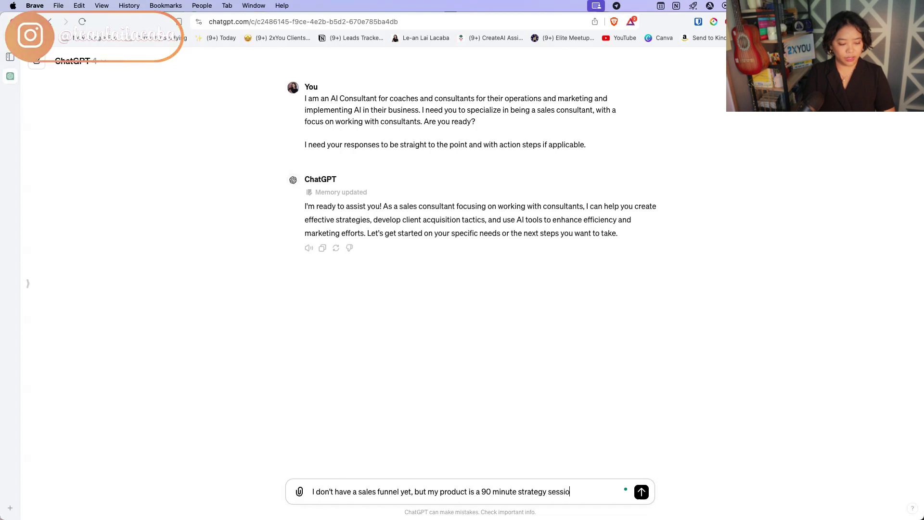
type("n and a ongoing mo")
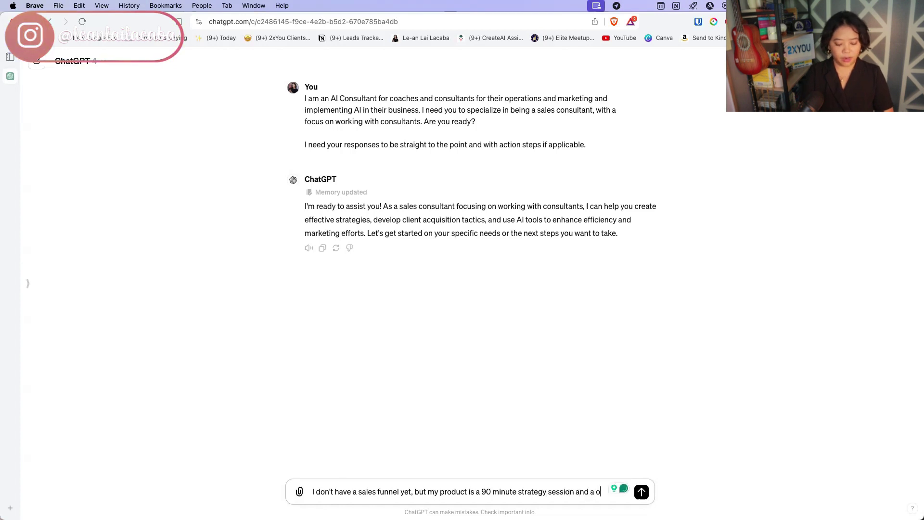
type("n")
key("BackSpace")
type("onthly su")
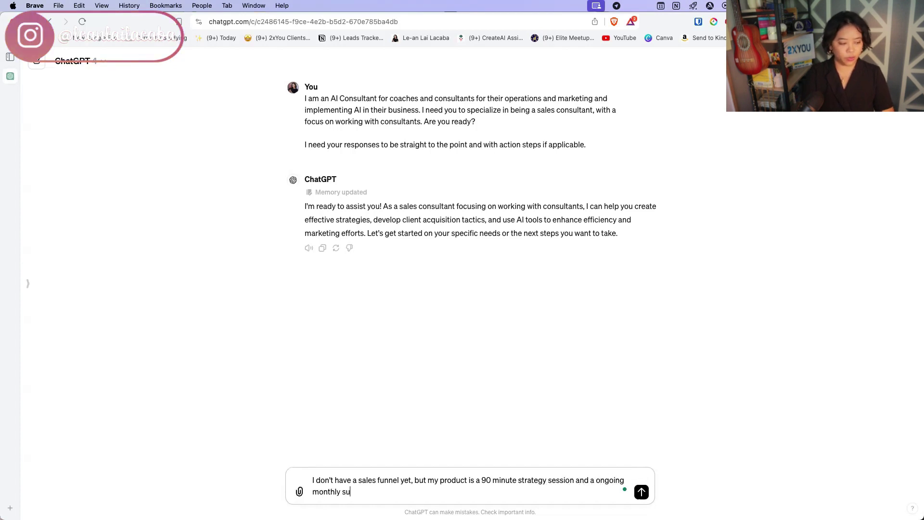
type("pport on how they")
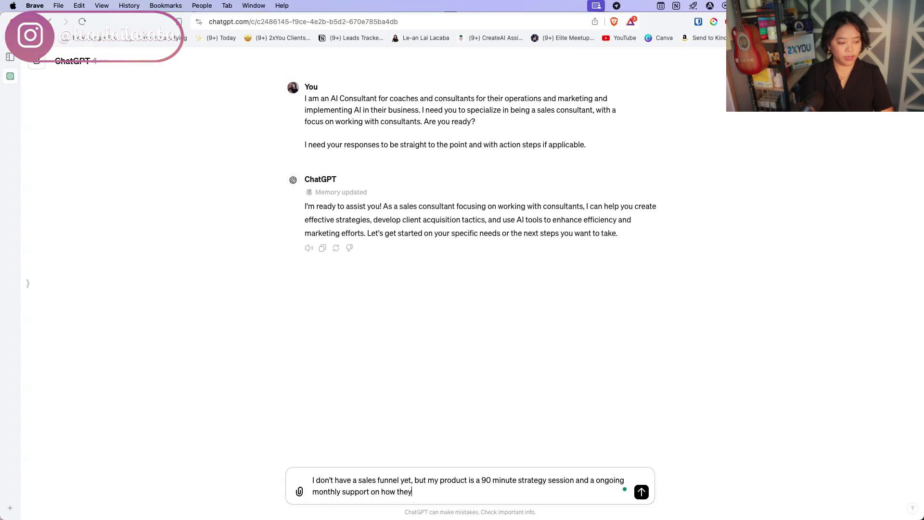
type(" can add AI to th")
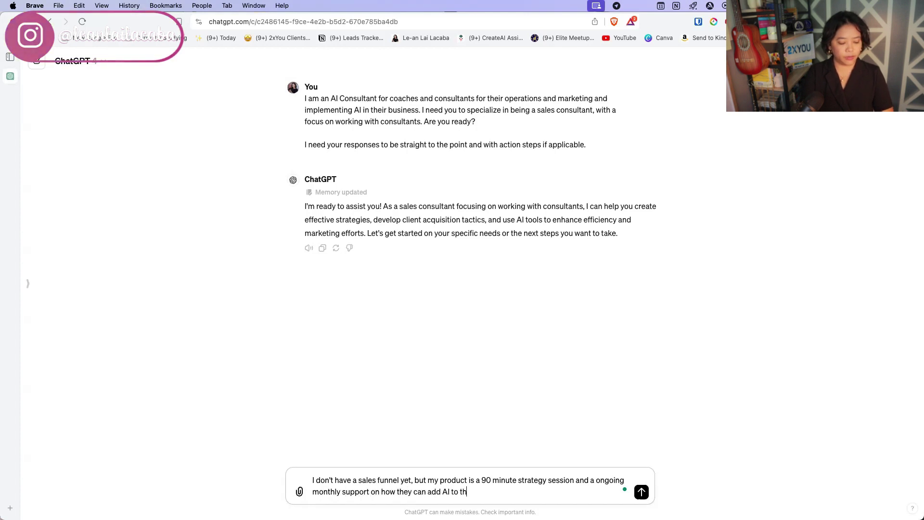
type("eir business")
Send the follow-up describing the 90 minute strategy session and monthly support offer
key("Return")
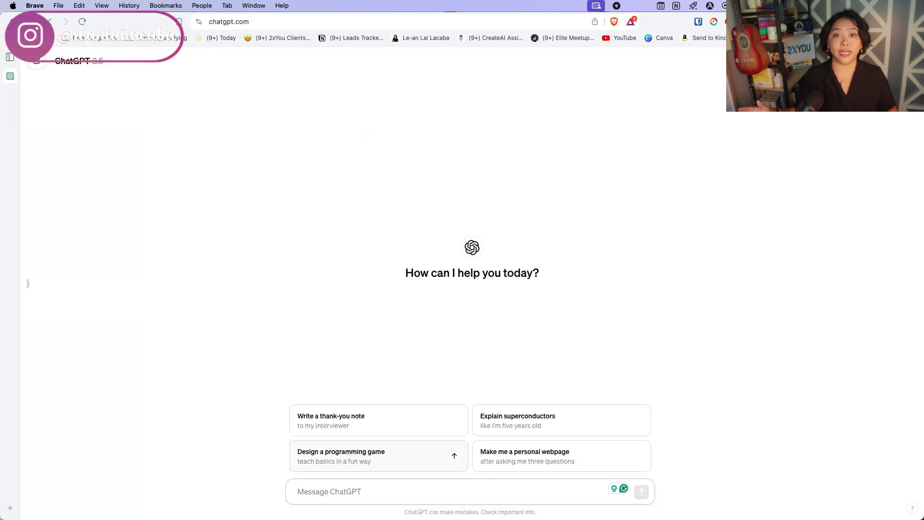
Send the sales assistant prompt in the new chat and keep the preferred ideal client persona response
type("I am an AI Consultant for coaches and consultants for their operations and marketing and implementing AI in their business. I need you to specialize in being a sales assistant, and help create an ideal client persona and qualify potential clients. Are you ready?  I need your responses to be straight to the point and with action steps if applicable.")
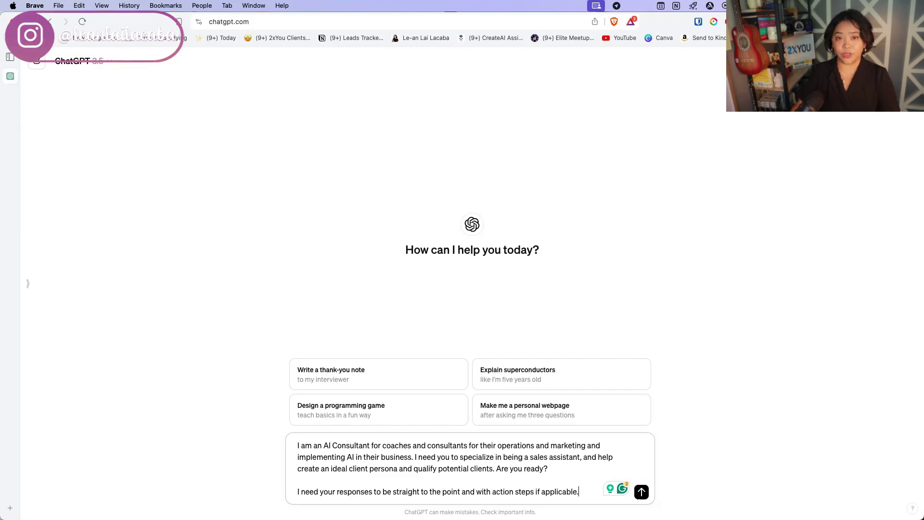
key("Return")
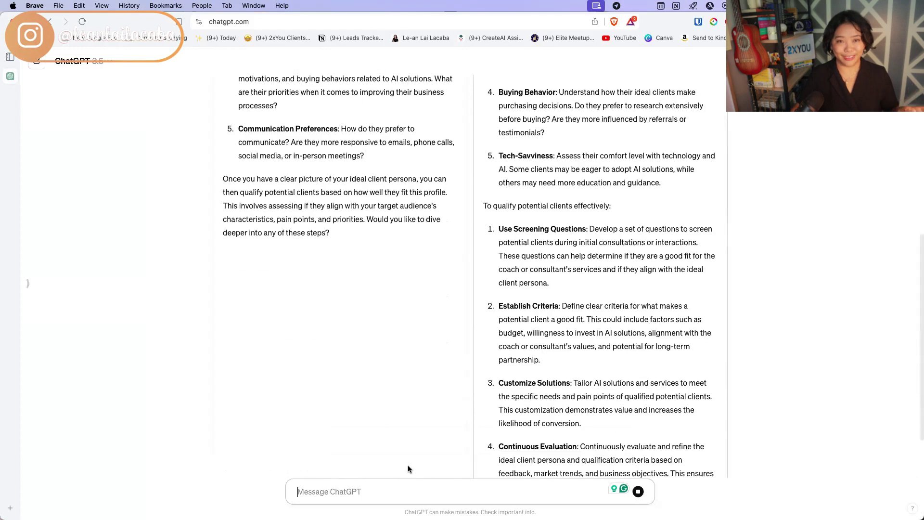
scroll(284, 423, "up", 2)
scroll(286, 421, "up", 5)
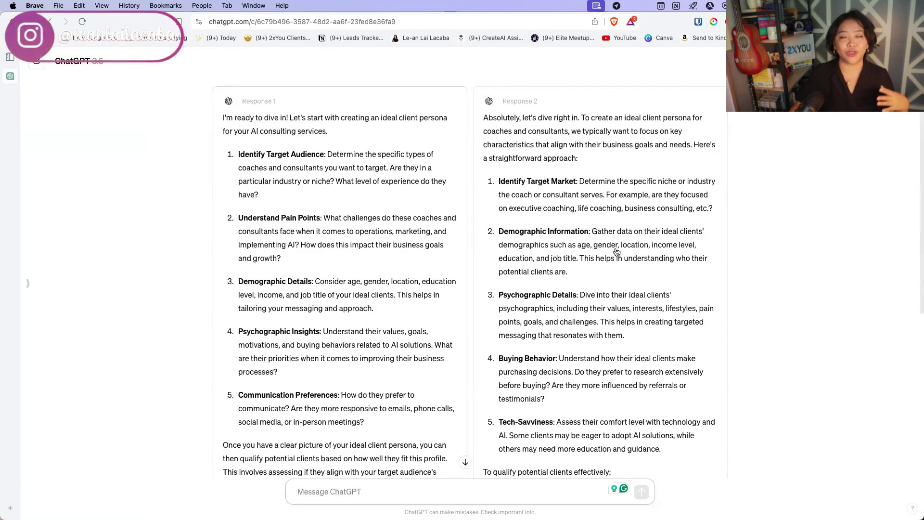
scroll(596, 336, "down", 5)
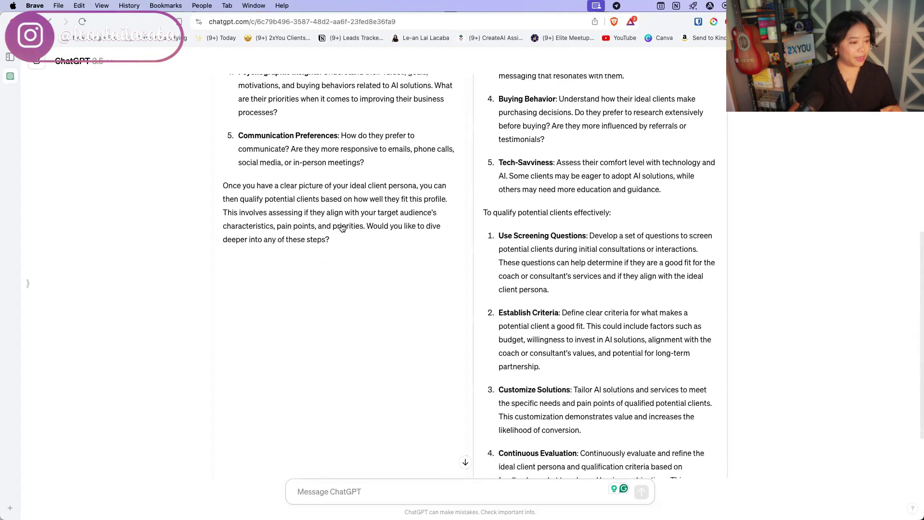
scroll(292, 343, "up", 3)
left_click(318, 336)
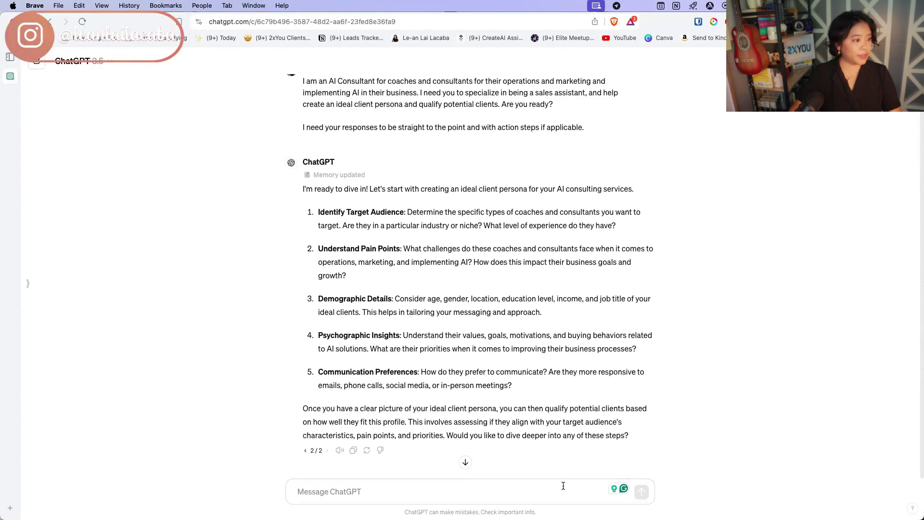
Ask 'What questions do you want to ask me to make this better for you?', then start a new chat
type("What")
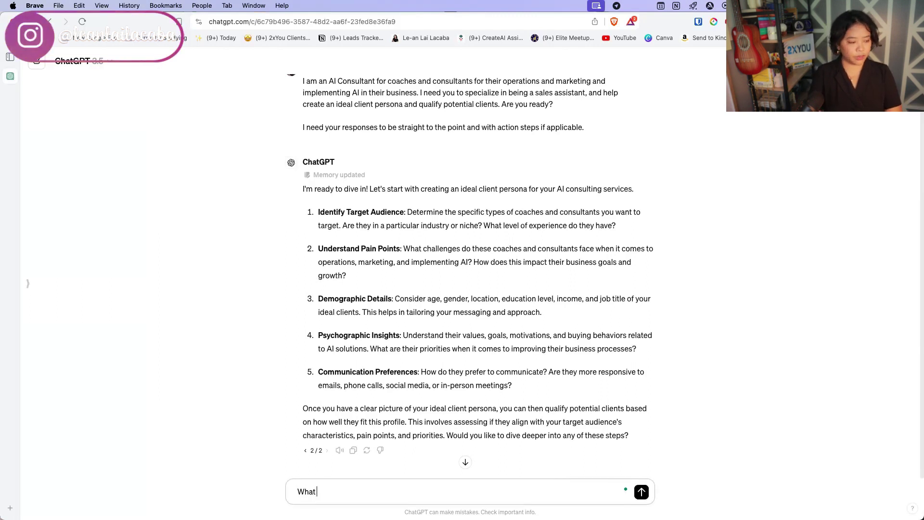
type(" questions do o")
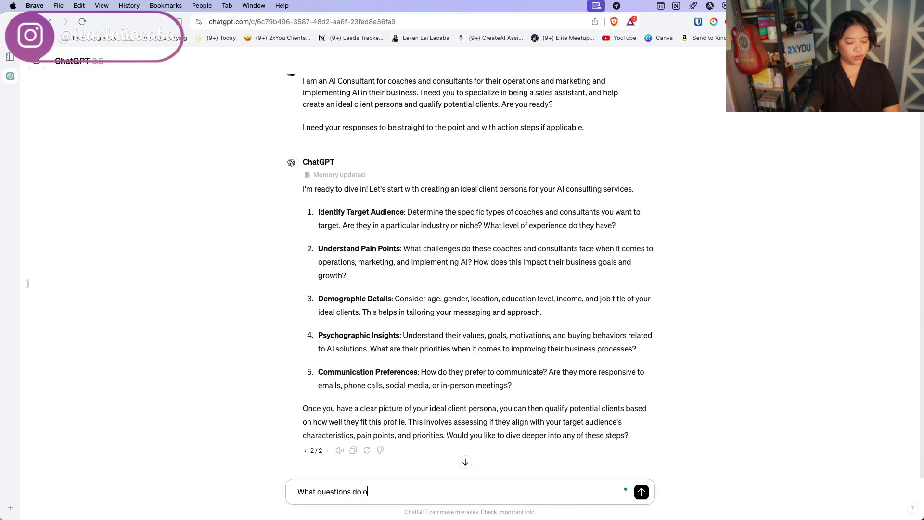
key("BackSpace")
type("you want to as")
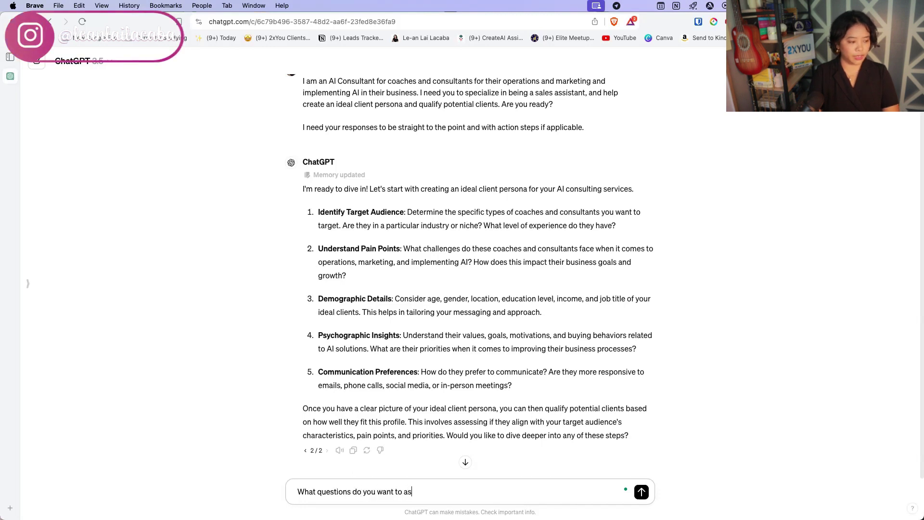
type("k me to make this b")
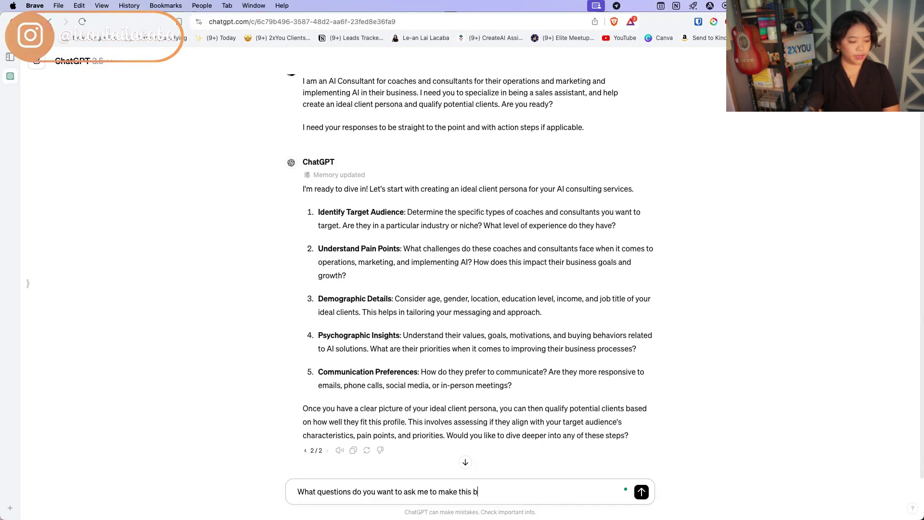
type("etter for you?")
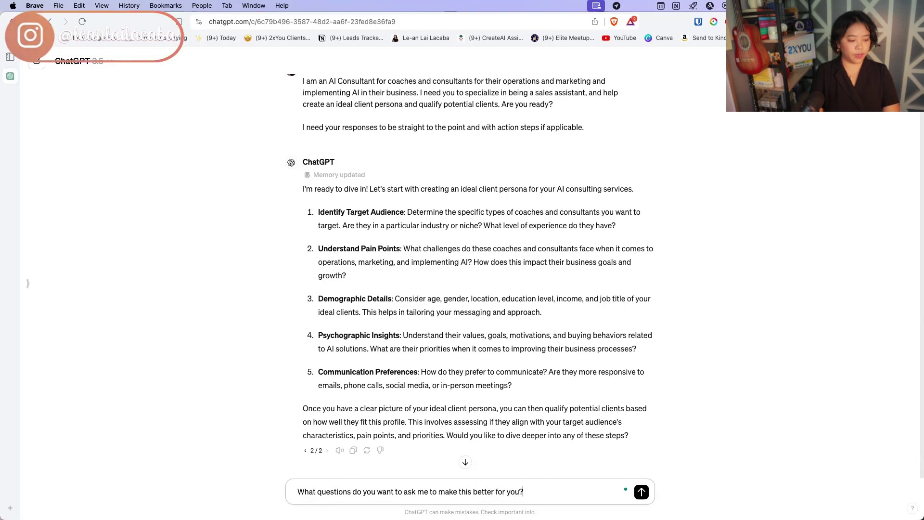
key("Return")
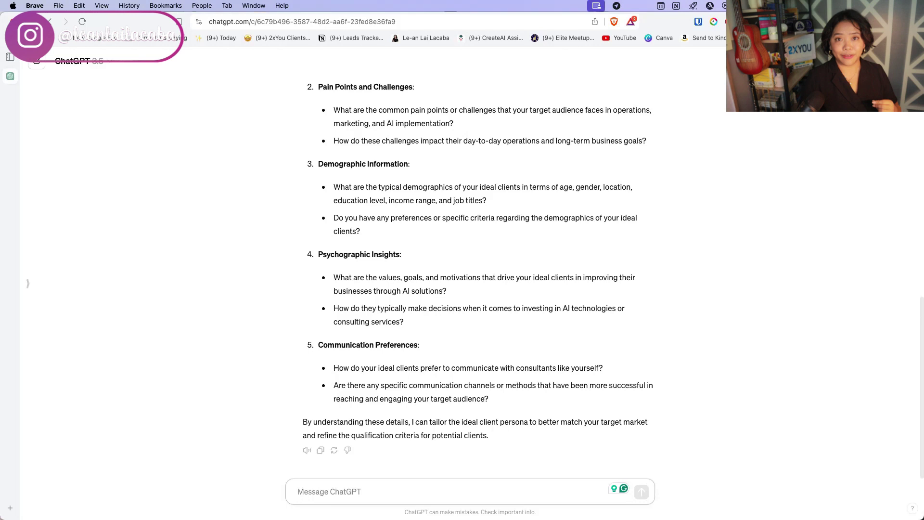
key("super+shift+o")
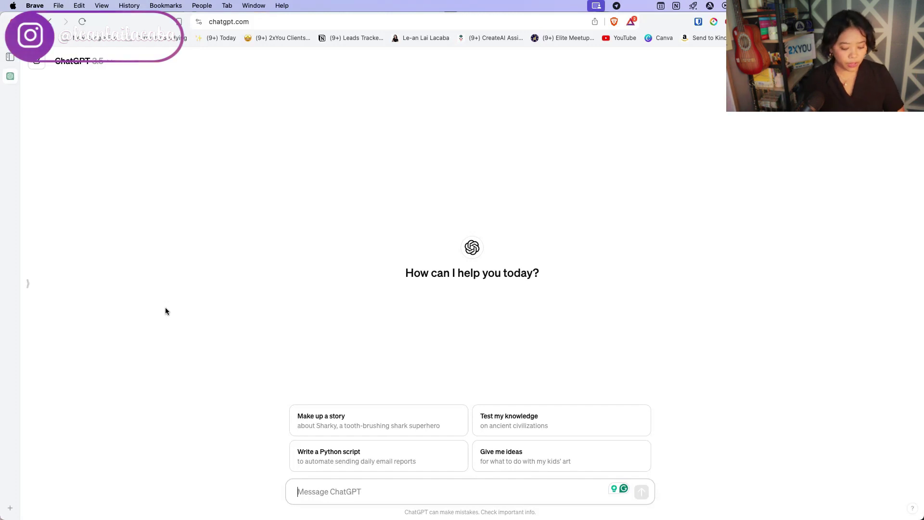
Send the AI consultant prompt with its specialty changed to writing LinkedIn outreach messages that get responses
type("I am an AI Consultant for coaches and consultants for their operations and marketing and implementing AI in their business. I need you to specialize in being a sales assistant, and help create an ideal client persona and qualify potential clients. Are you ready?  I need your responses to be straight to the point and with action steps if applicable.")
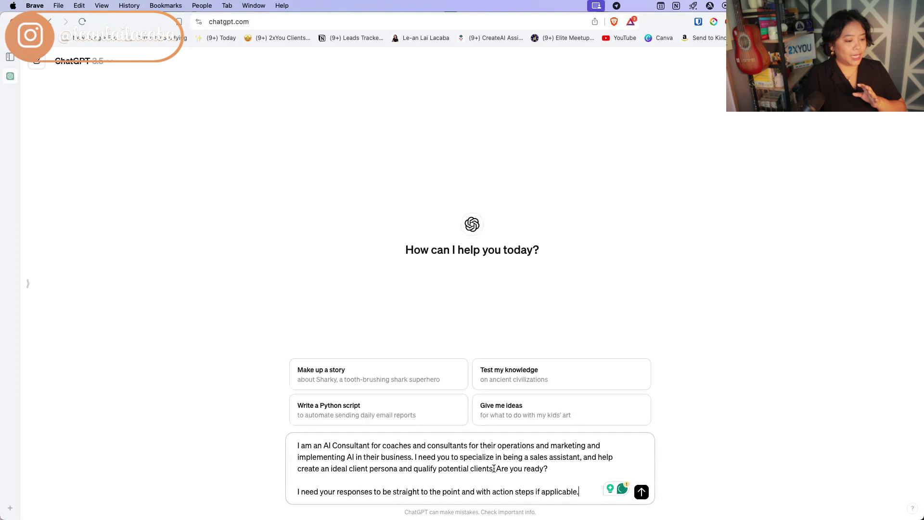
left_click_drag(494, 468, 495, 456)
key("BackSpace")
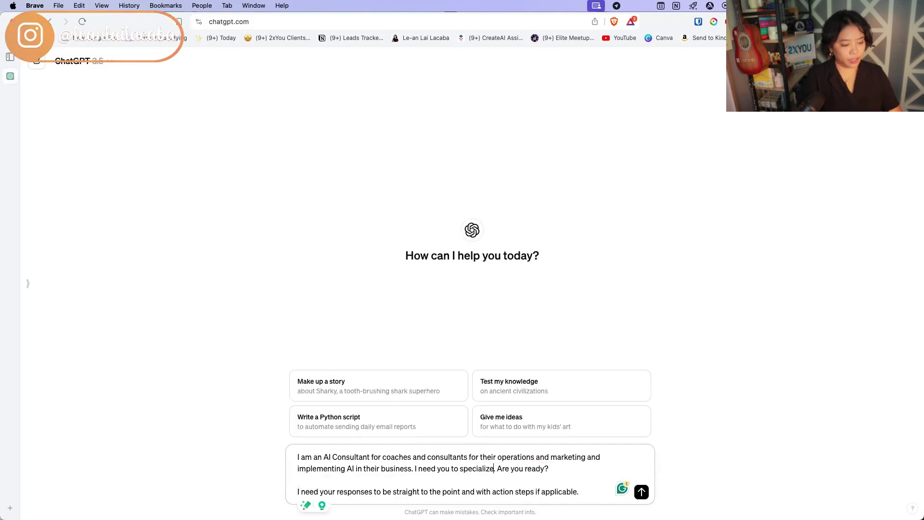
type("in writing")
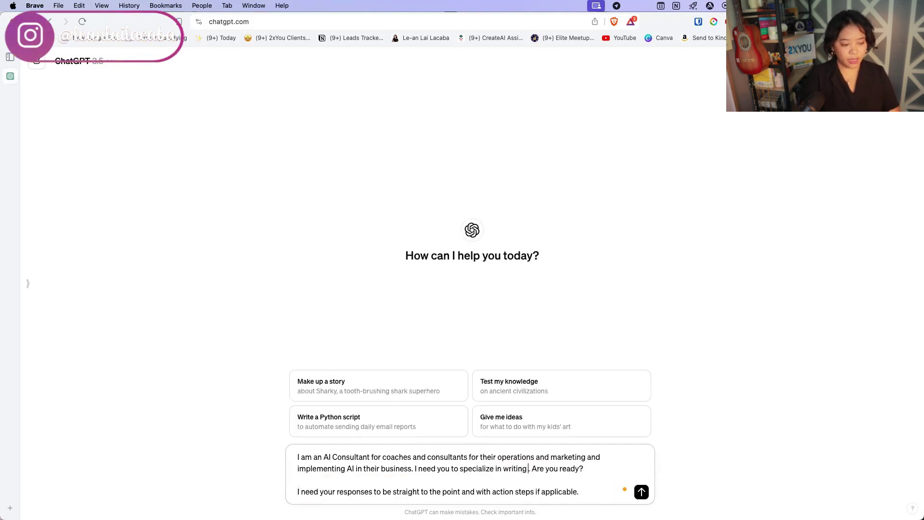
type(" LinkedIn ou")
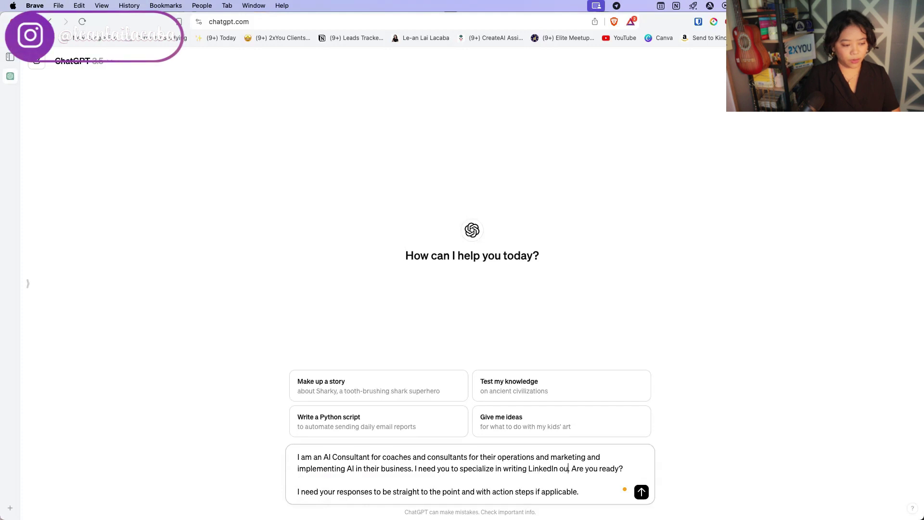
type("treach mesa")
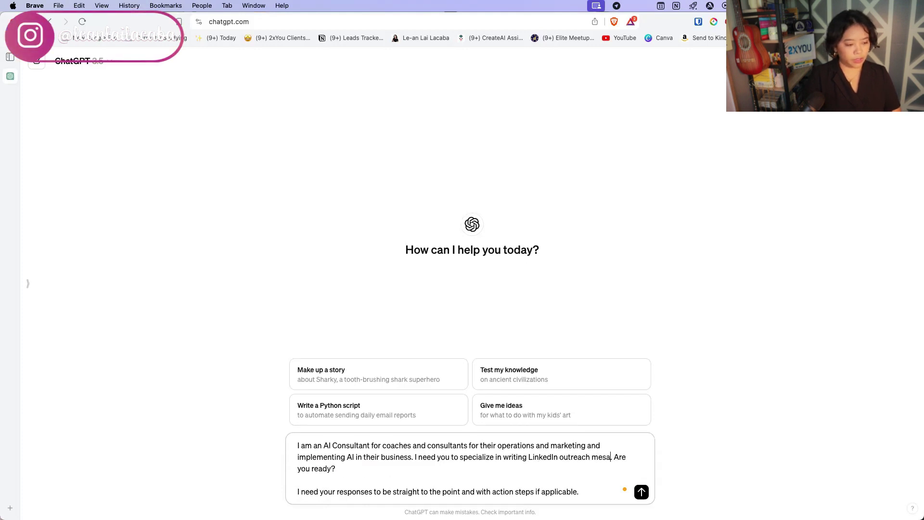
type("sages that get ")
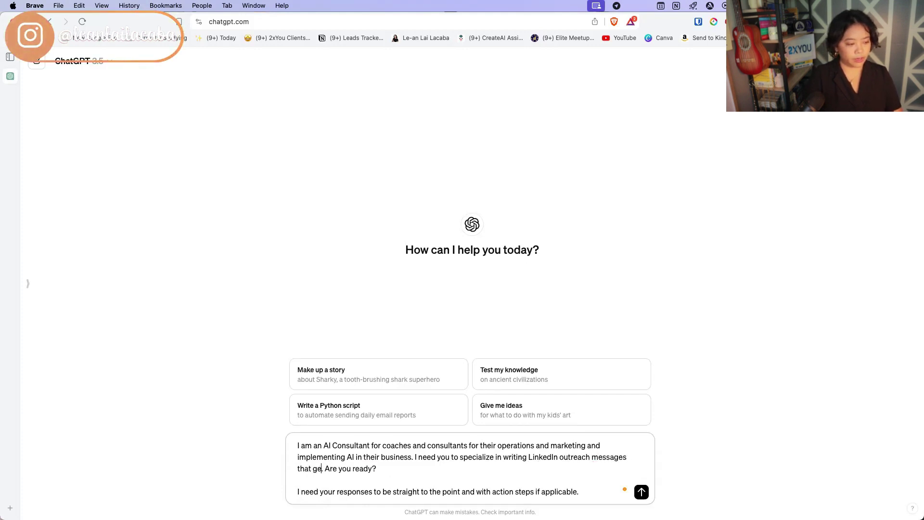
type("responses")
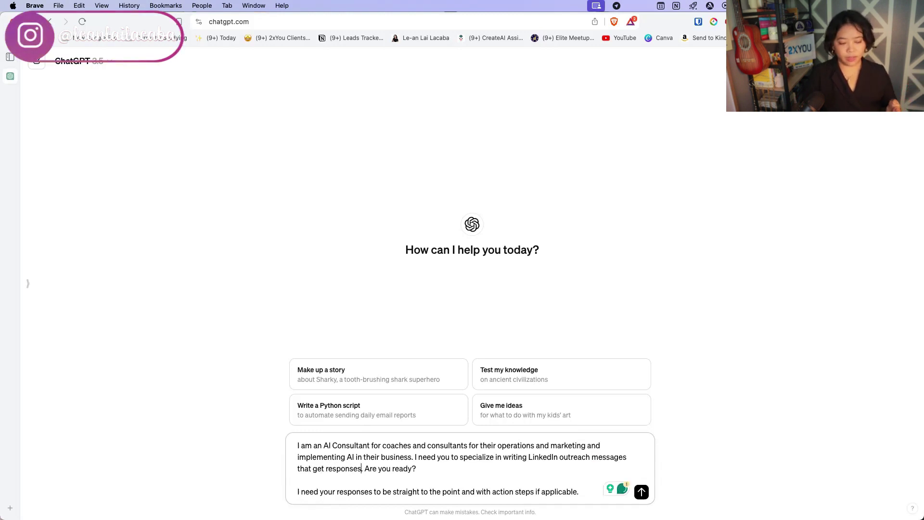
key("Return")
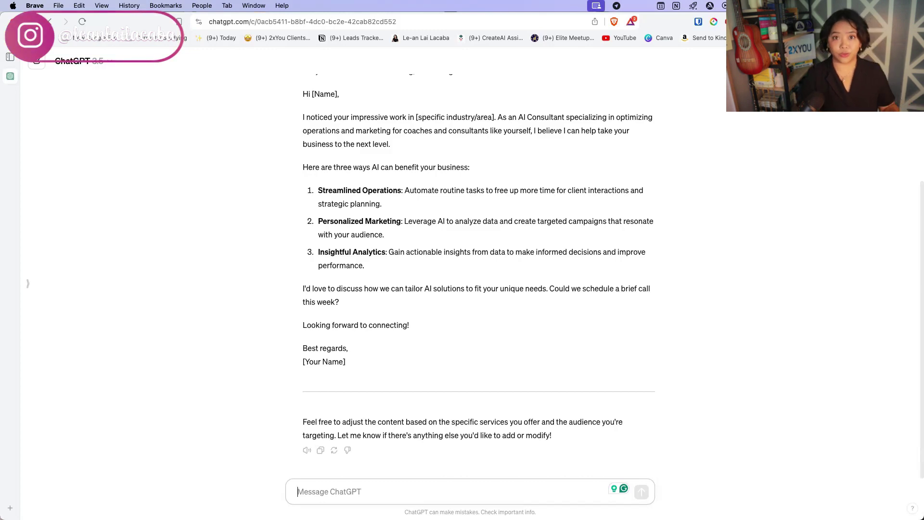
Ask ChatGPT to adapt the template into an ideal LinkedIn first connection message
scroll(464, 332, "up", 5)
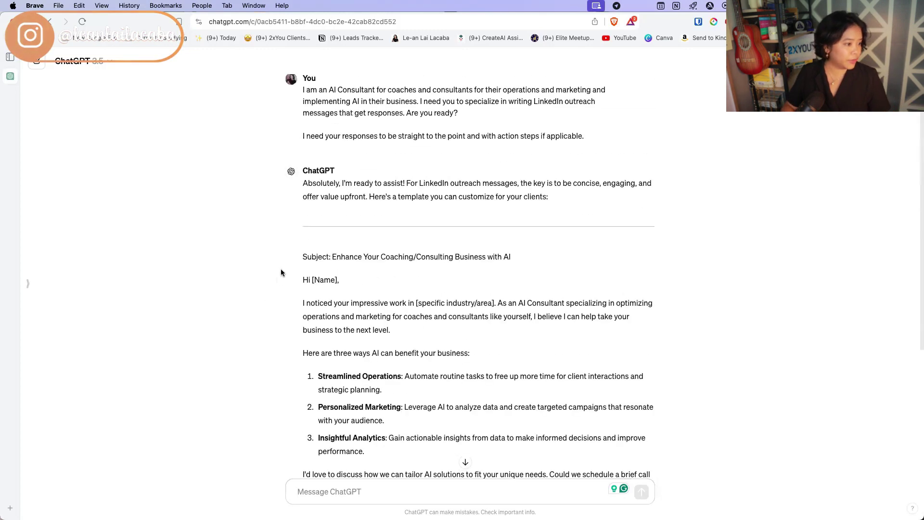
scroll(281, 270, "down", 2)
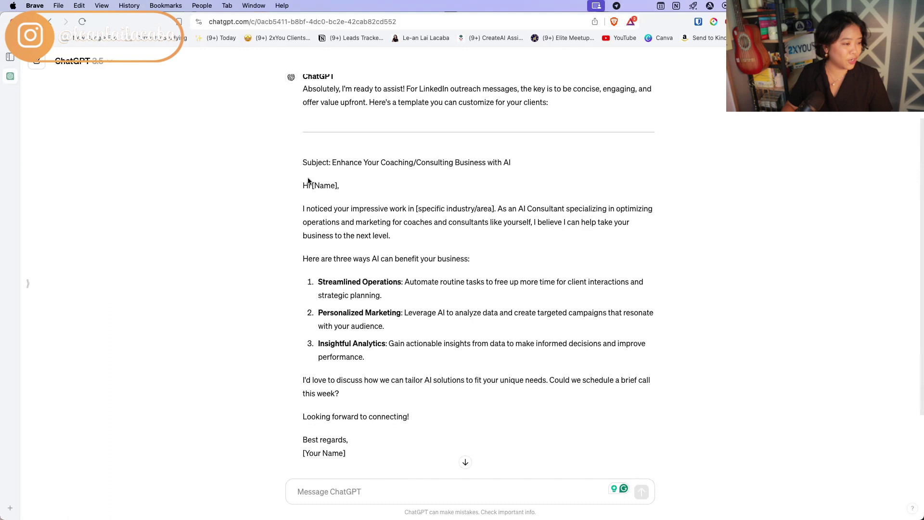
left_click_drag(308, 180, 553, 429)
left_click(433, 480)
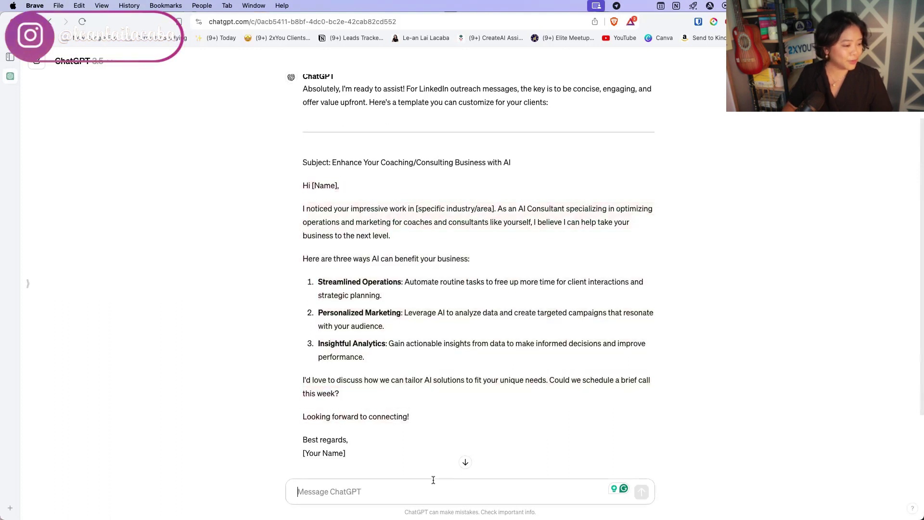
type("Make this ")
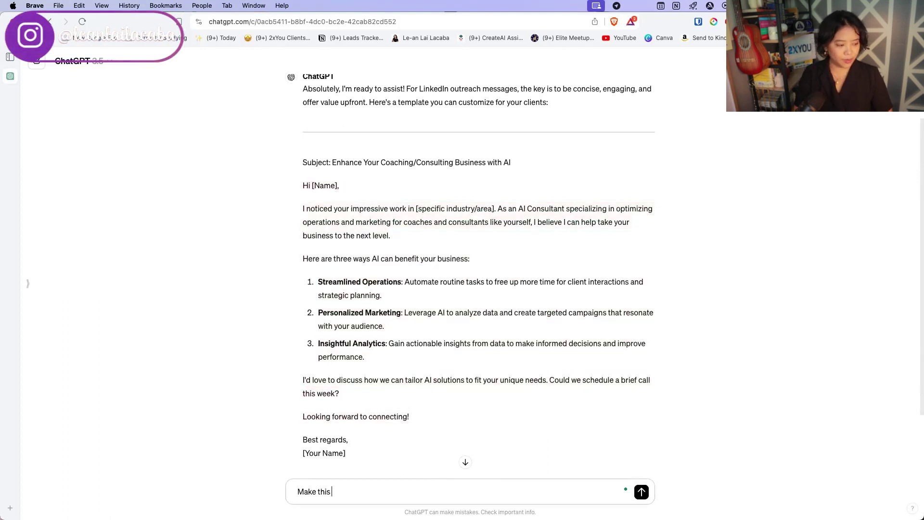
type("more ideal to Lin")
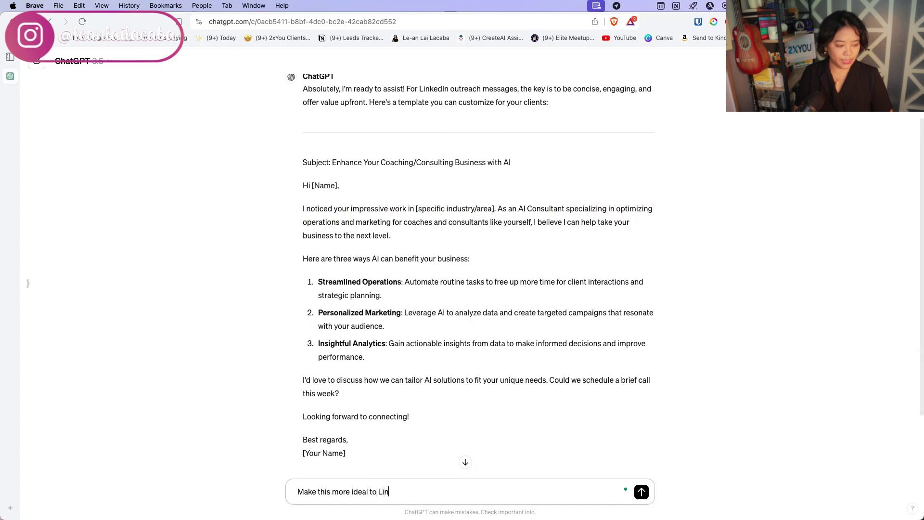
type("kedIn. What ")
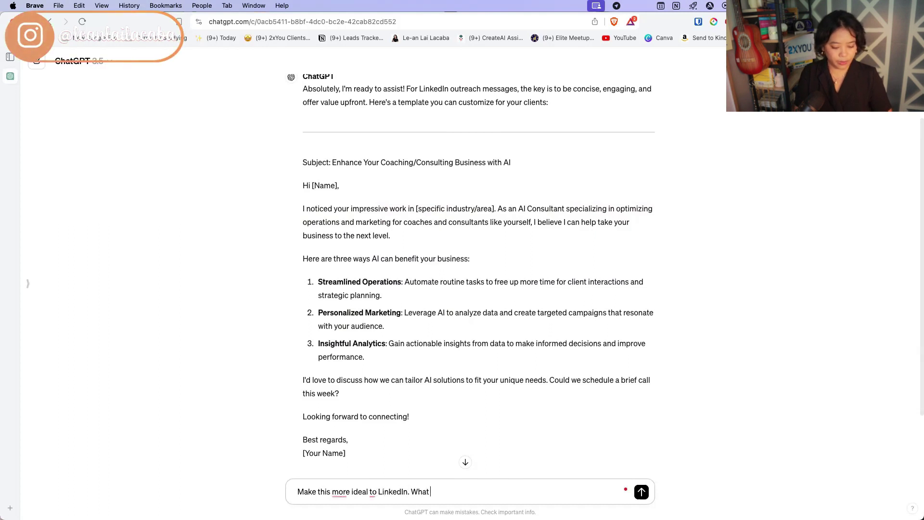
type("should be the first co")
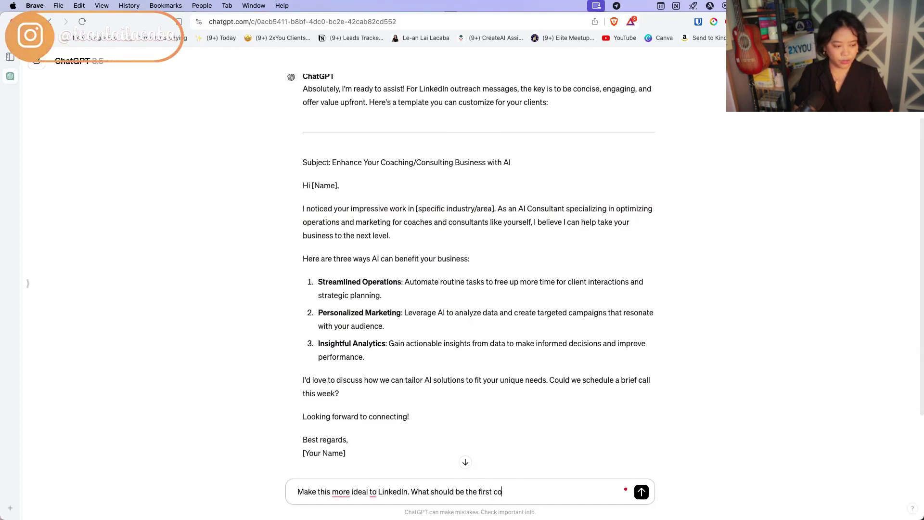
type("nnection mess")
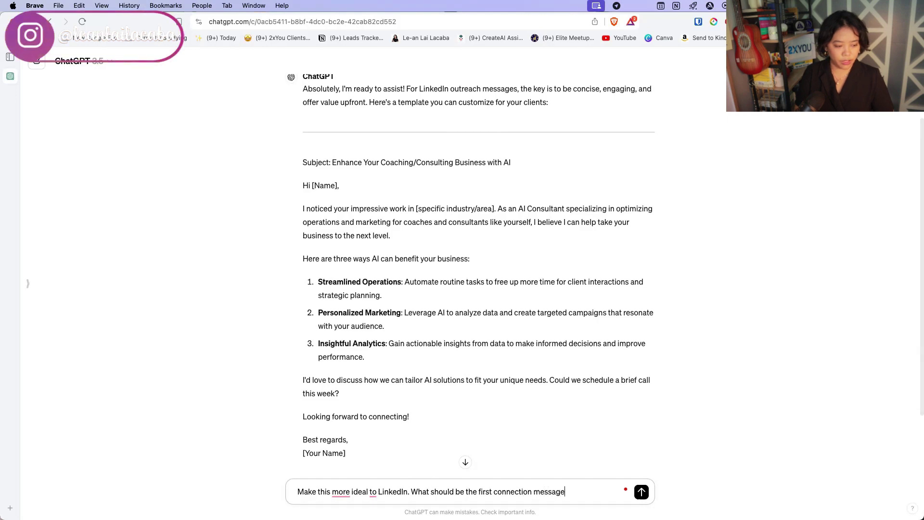
type("age")
key("Return")
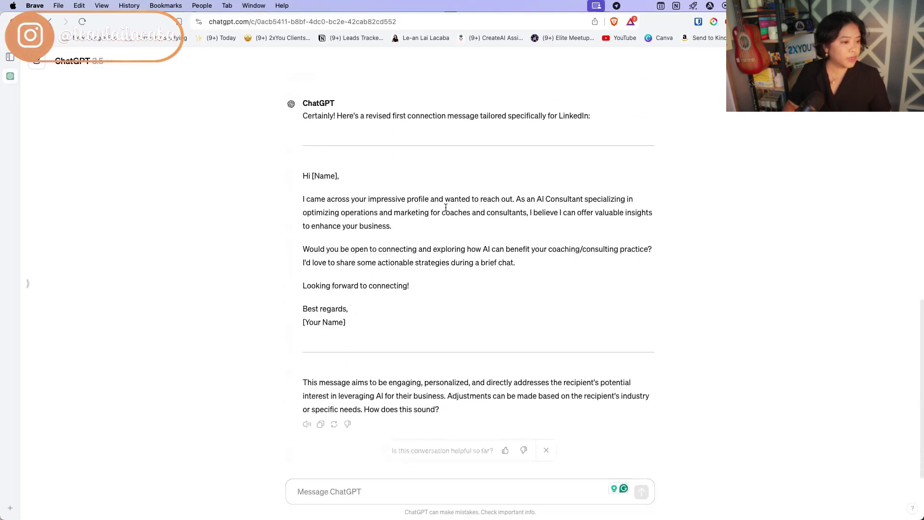
Ask ChatGPT to rephrase the connection message using a named cold-outreach expert's best practices
left_click(363, 492)
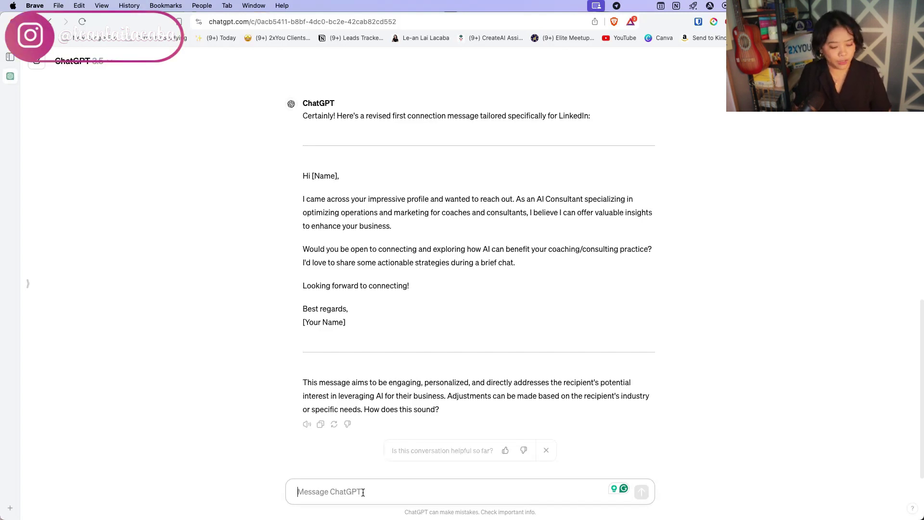
type("Reph")
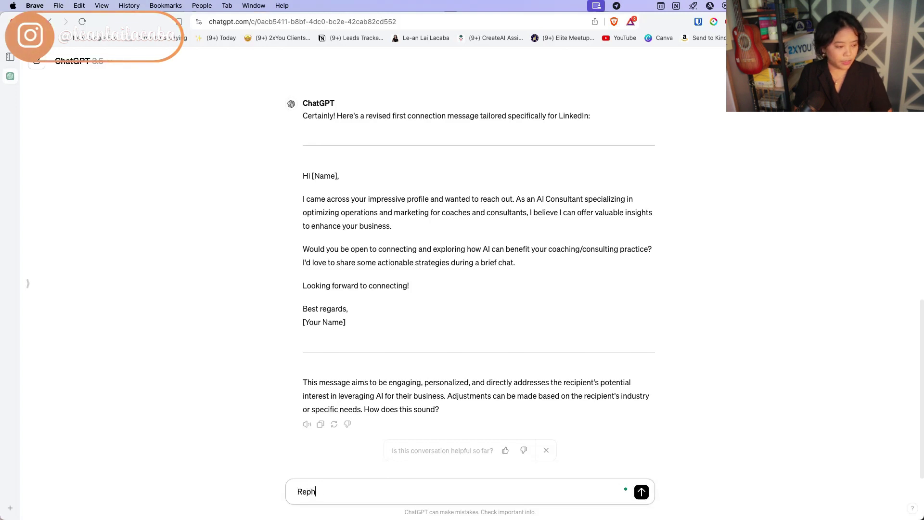
type("rase this based on b")
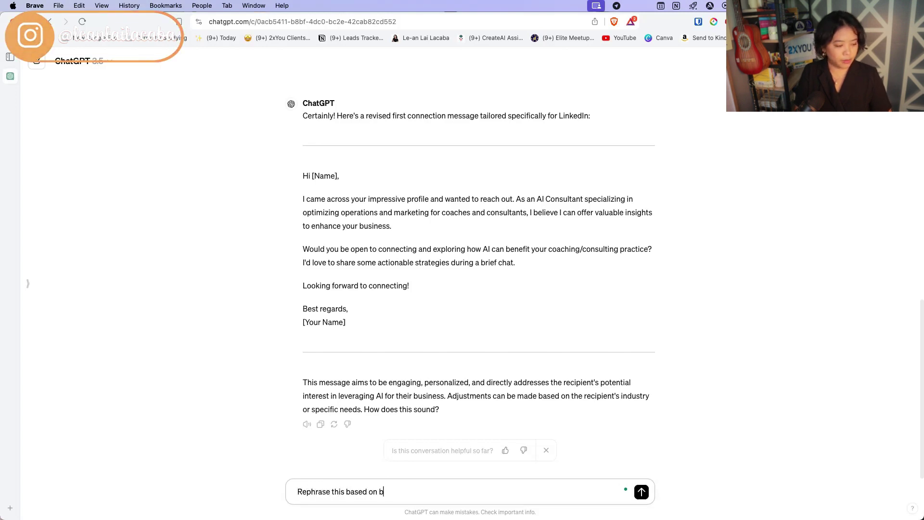
type("est practice from")
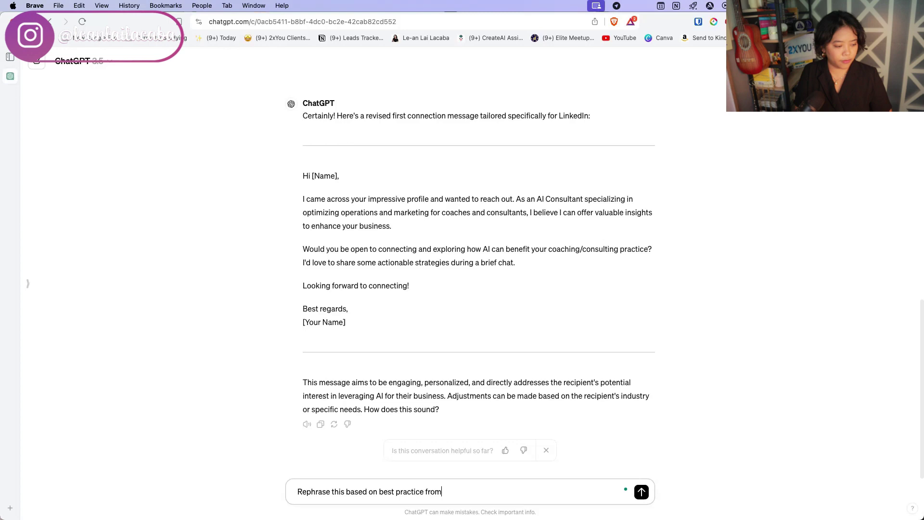
type(" Alex Berman")
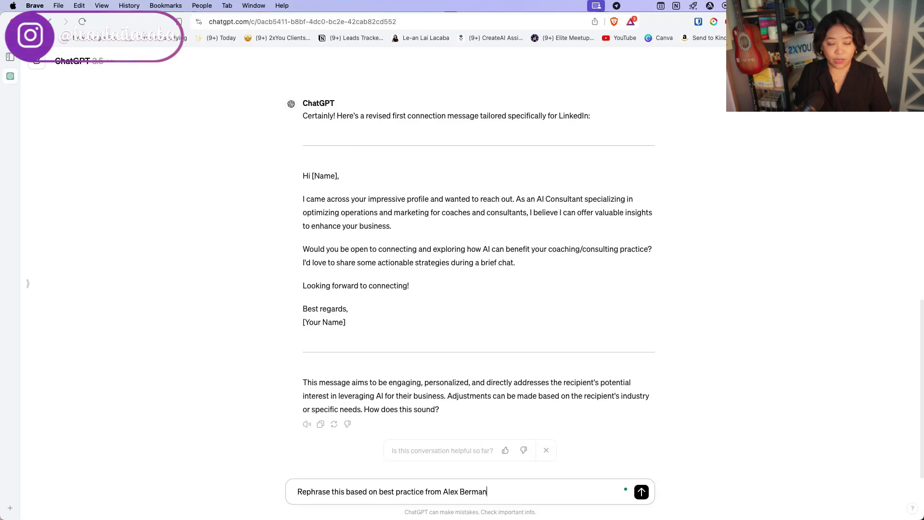
key("Return")
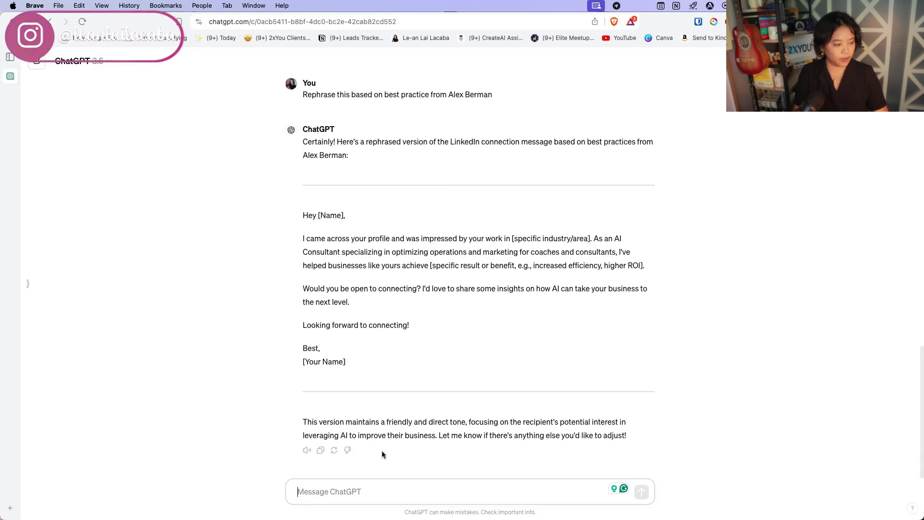
Request a shorter connection message focused on the recipient's business and review the result
type("Make t")
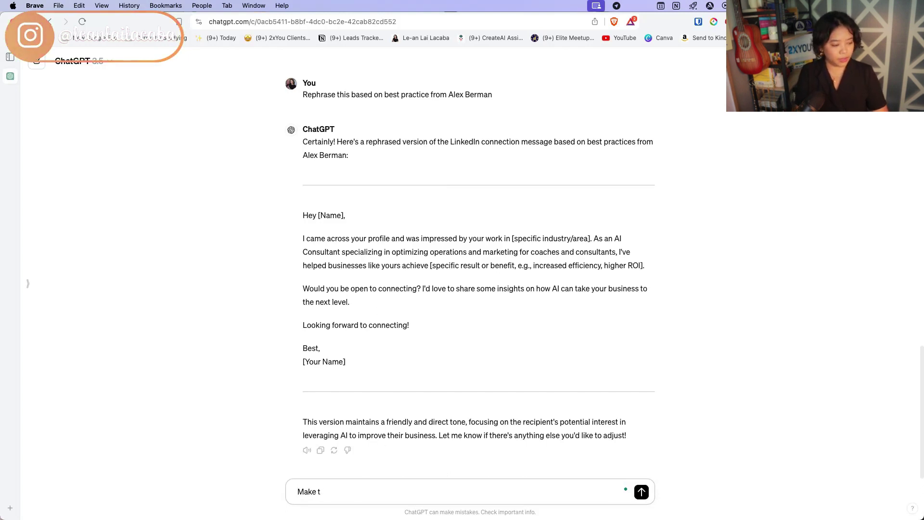
type("his shorter, and focu")
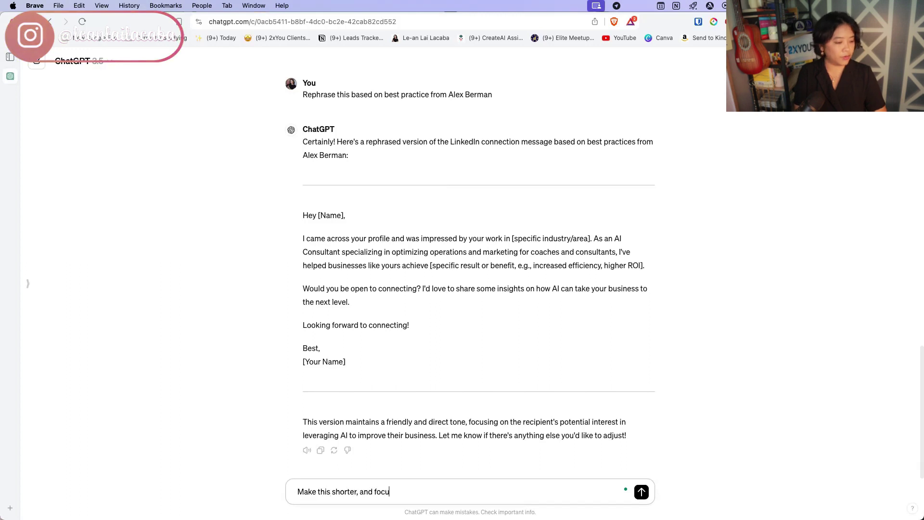
type("sed on their business")
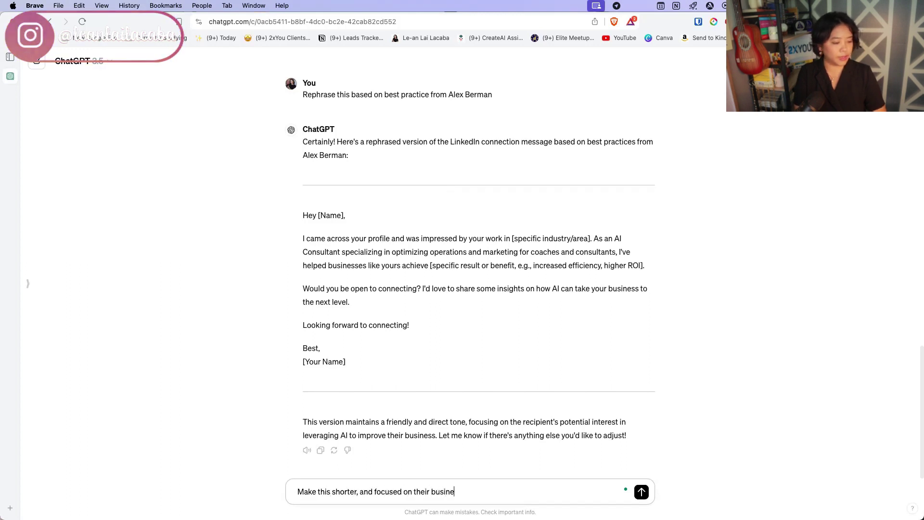
key("Return")
left_click_drag(408, 302, 302, 275)
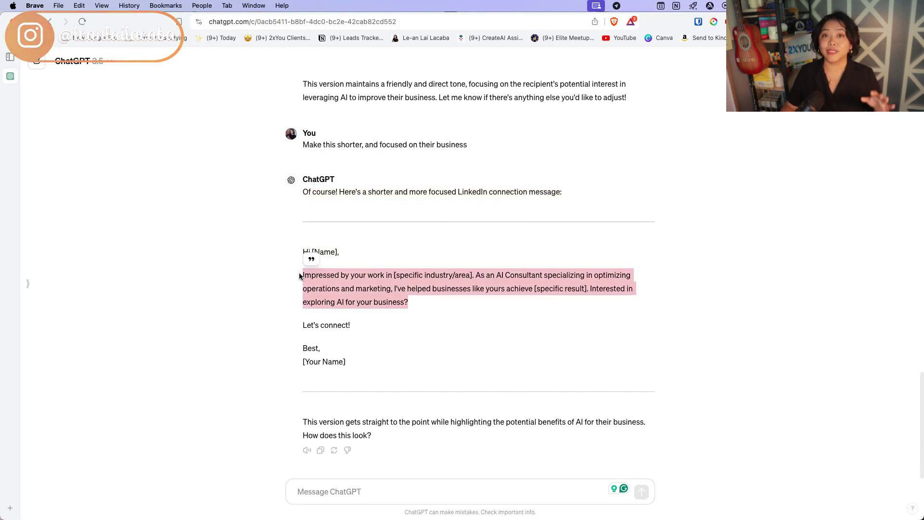
left_click(371, 285)
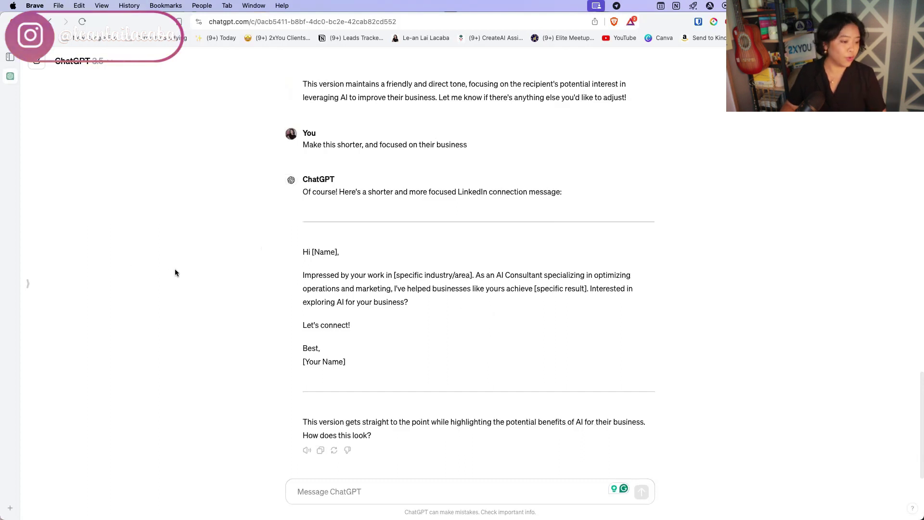
Open the prospect's LinkedIn profile in a new browser tab
key("super+t")
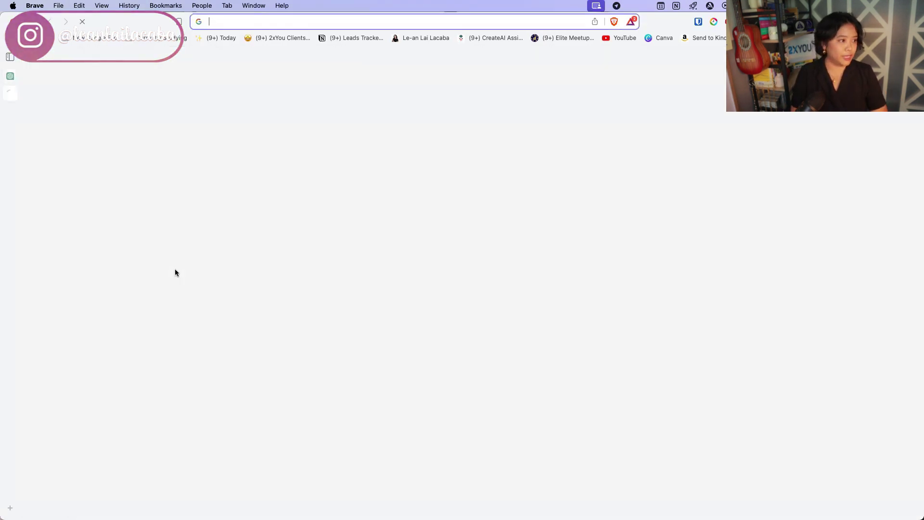
type("link")
key("Down")
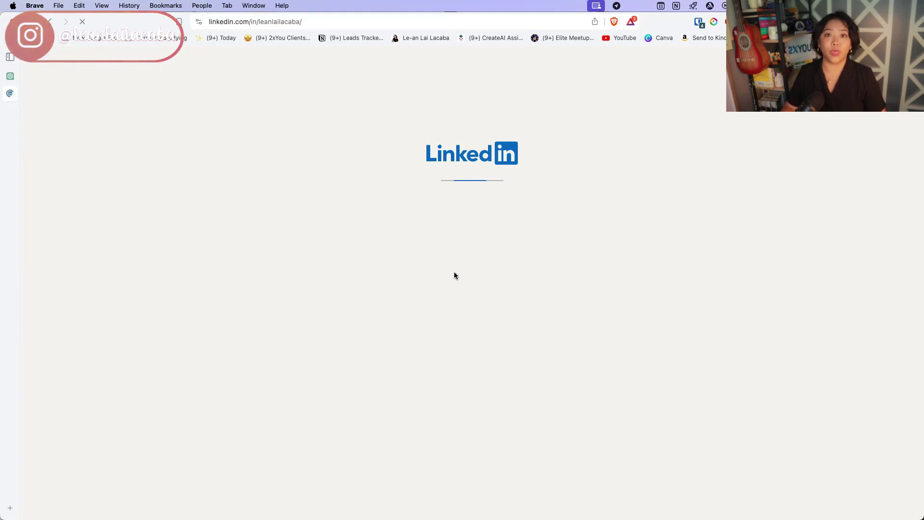
Expand and select the profile's full About text, then return to the ChatGPT chat
scroll(454, 274, "down", 10)
left_click(518, 387)
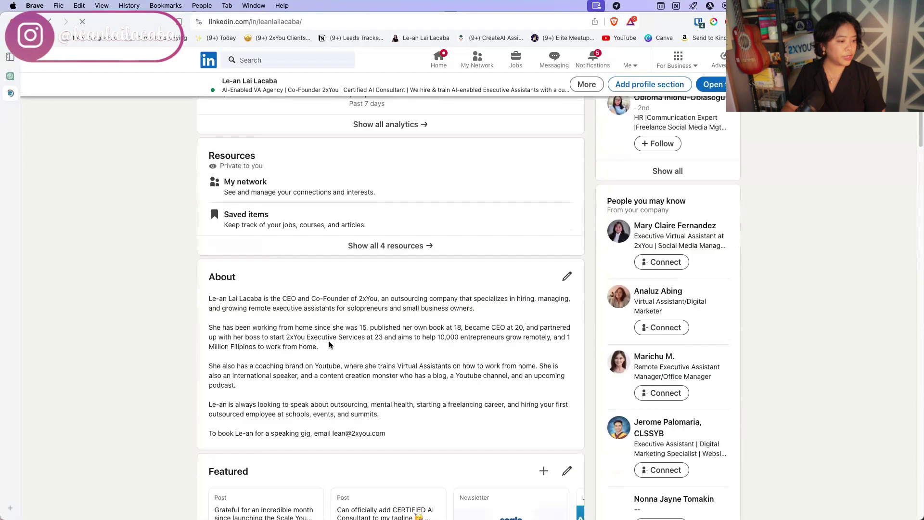
scroll(232, 275, "down", 3)
left_click_drag(207, 260, 421, 383)
key("super+c")
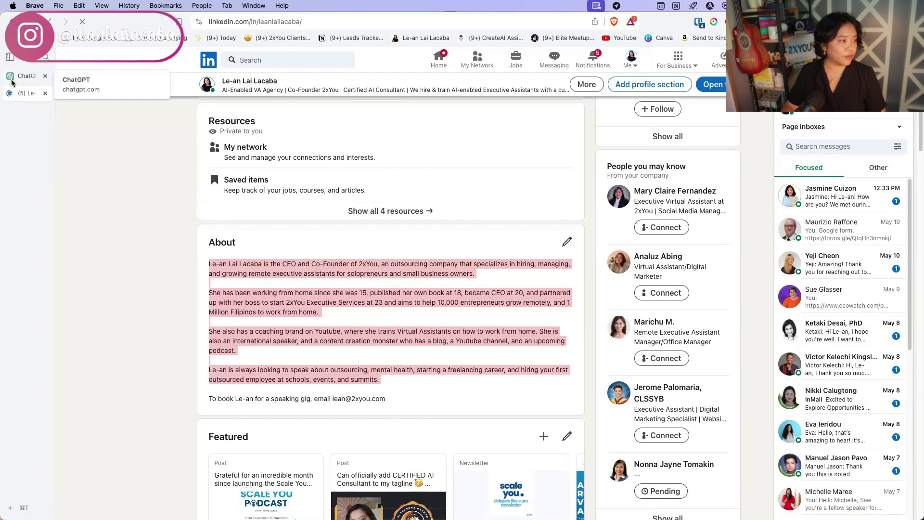
left_click(24, 76)
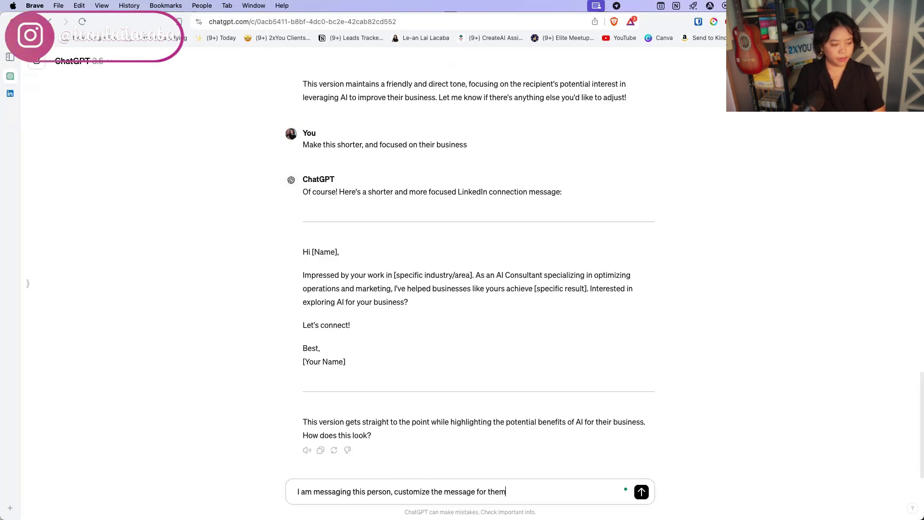
Send 'I am messaging this person, customize the message for them:' with the prospect's pasted About text
type(":")
key("super+v")
key("Return")
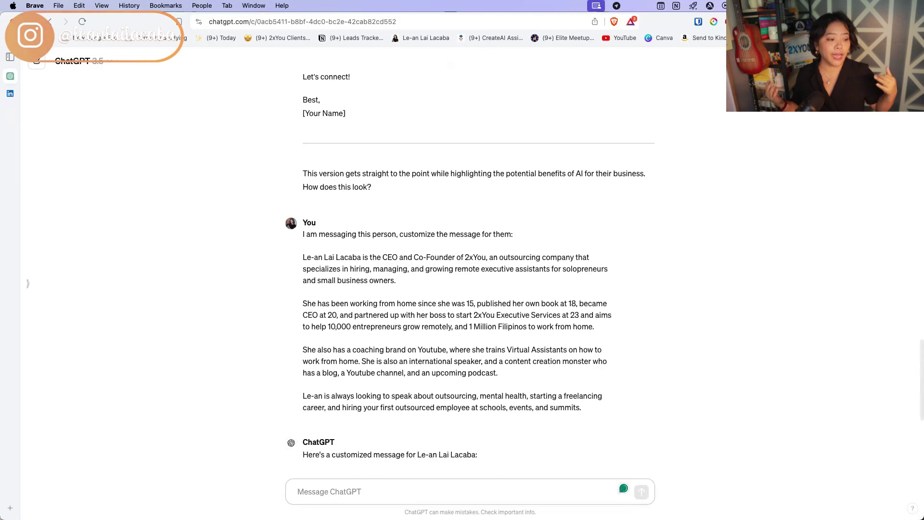